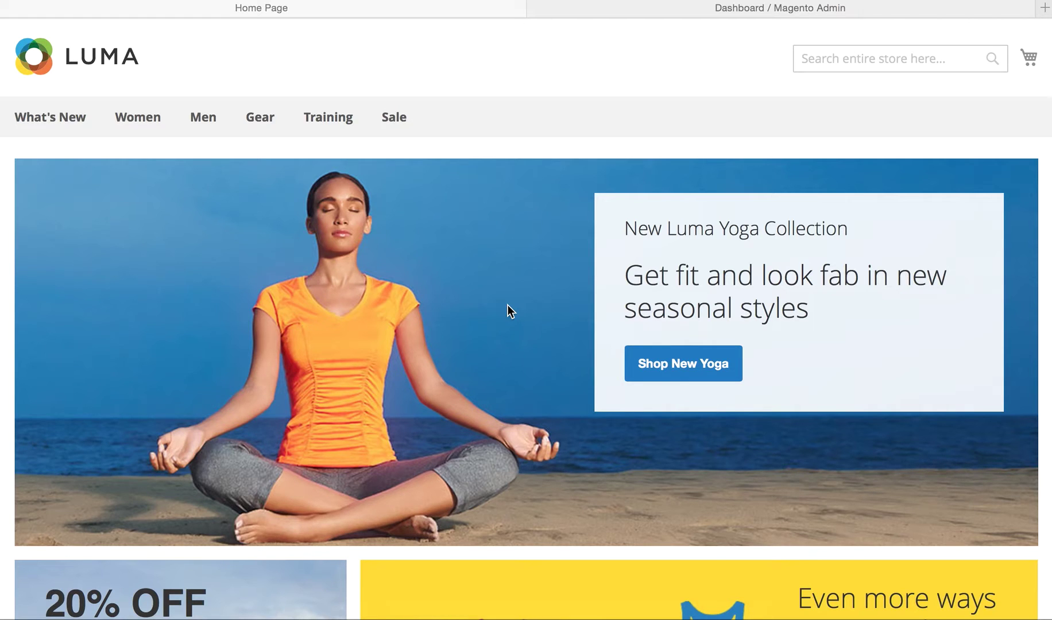
# Step: Scroll down the Luma home page to the Hot Sellers grid with the Push It Messenger Bag
pyautogui.scroll(-6, 509, 304)
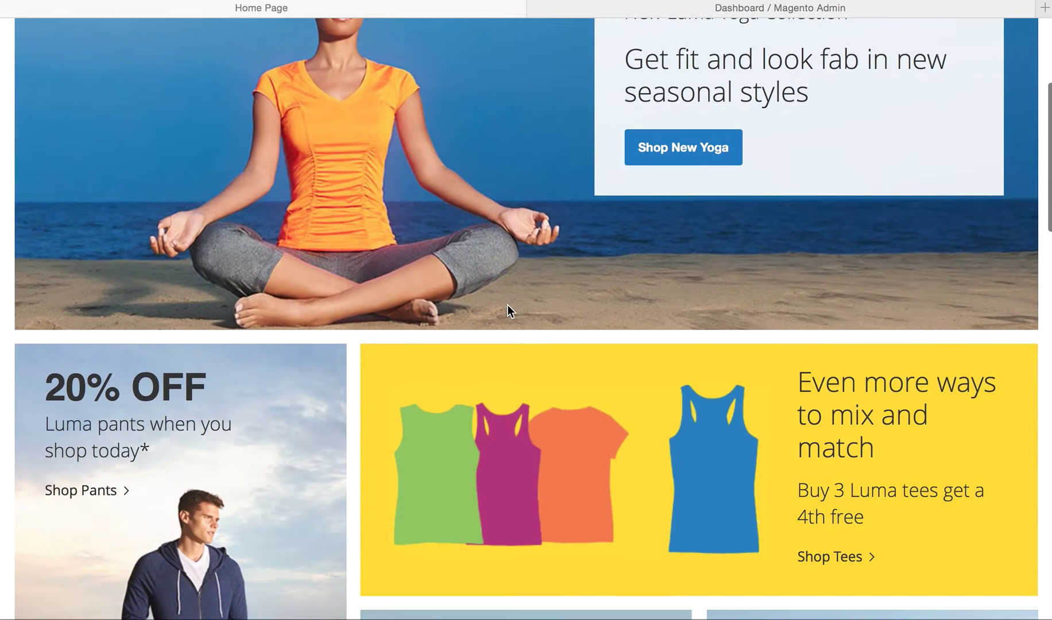
pyautogui.scroll(-3, 513, 322)
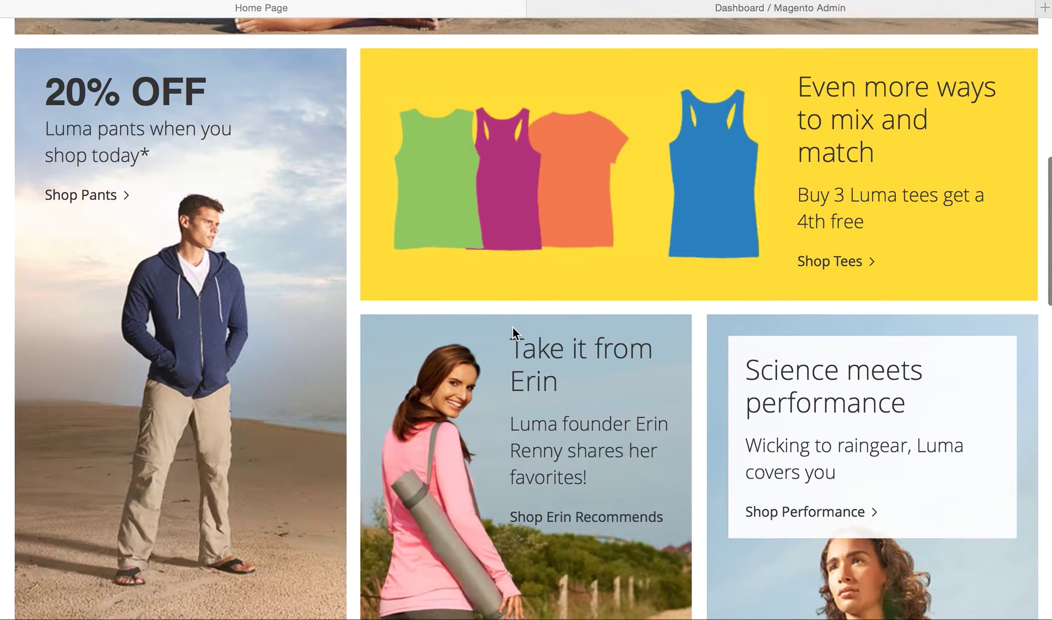
pyautogui.scroll(-10, 513, 327)
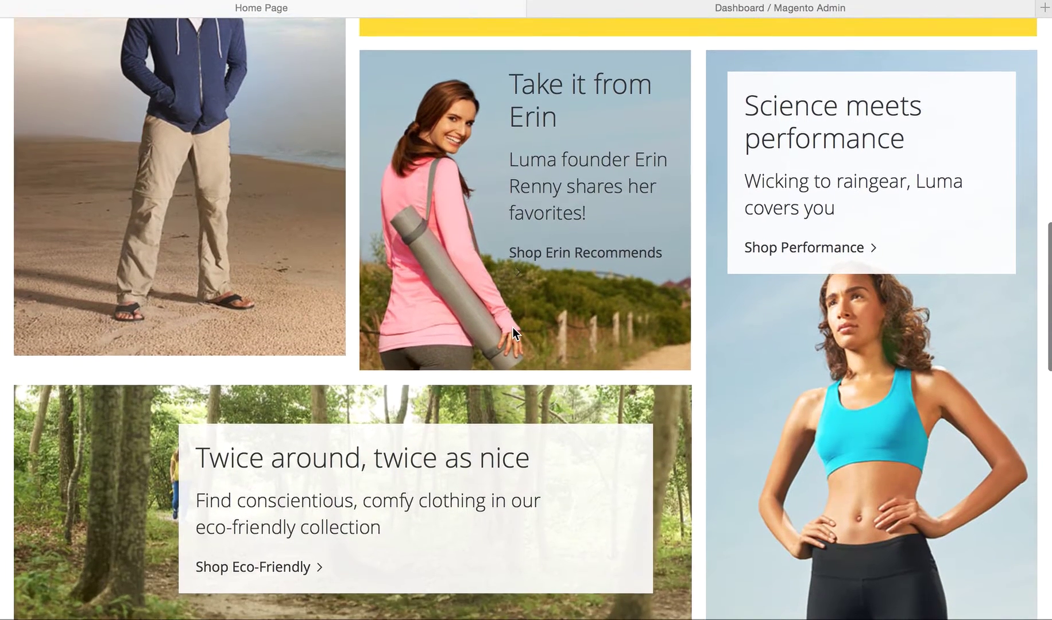
pyautogui.scroll(-4, 512, 333)
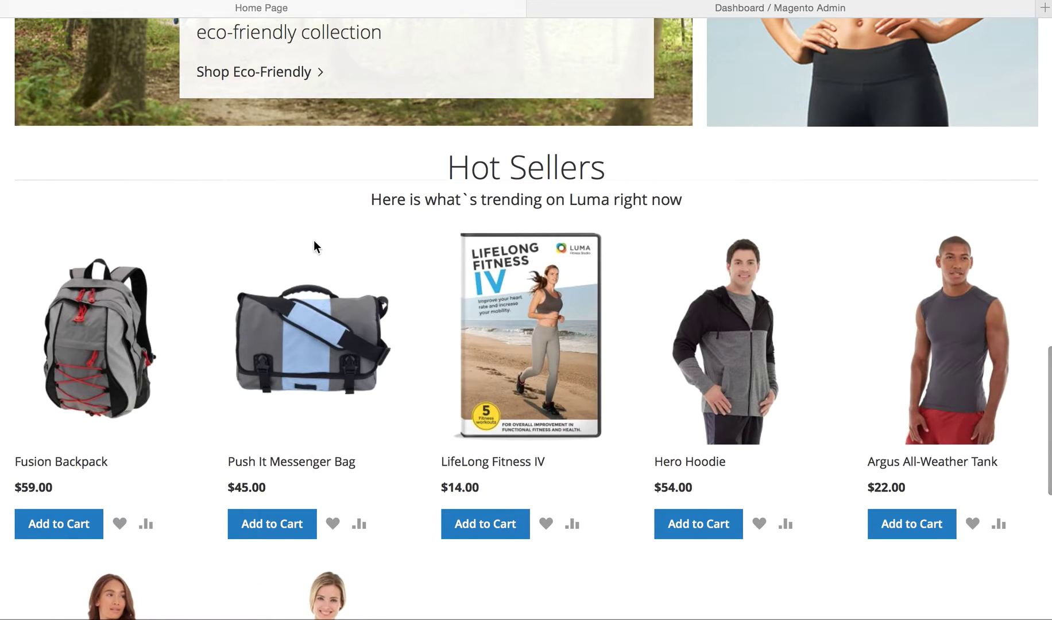
pyautogui.scroll(-6, 288, 353)
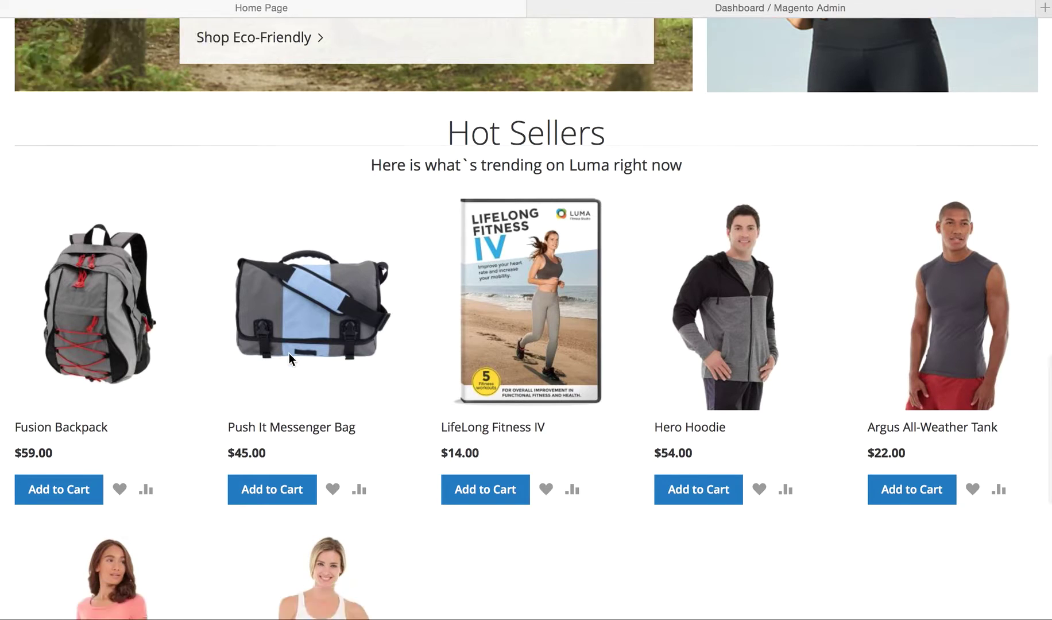
pyautogui.scroll(4, 248, 236)
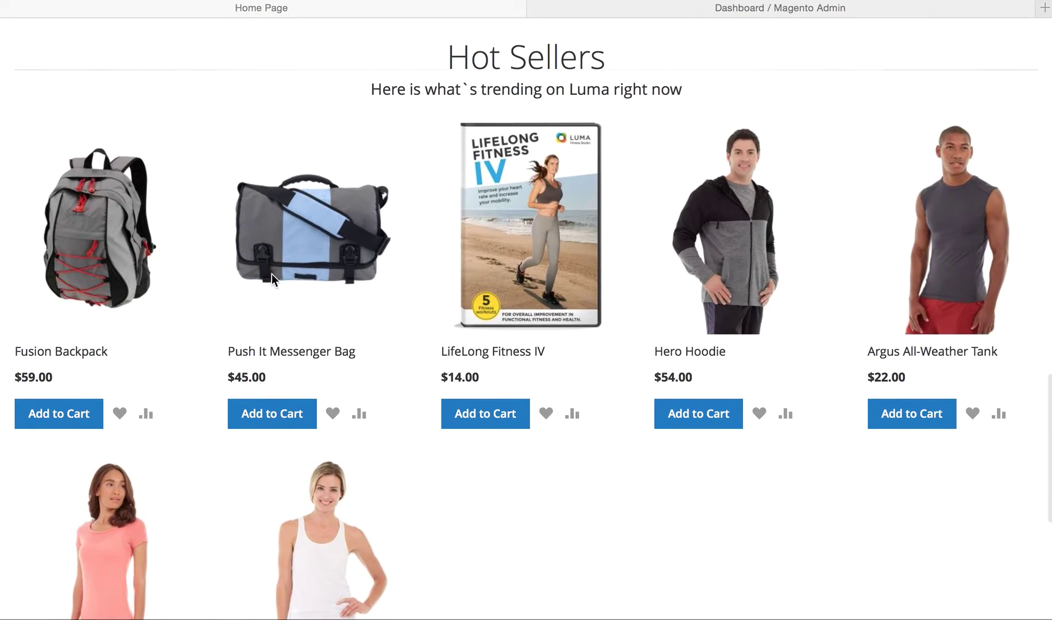
# Step: Add the $45.00 Push It Messenger Bag to the cart from its product page and open the mini cart
pyautogui.click(281, 259)
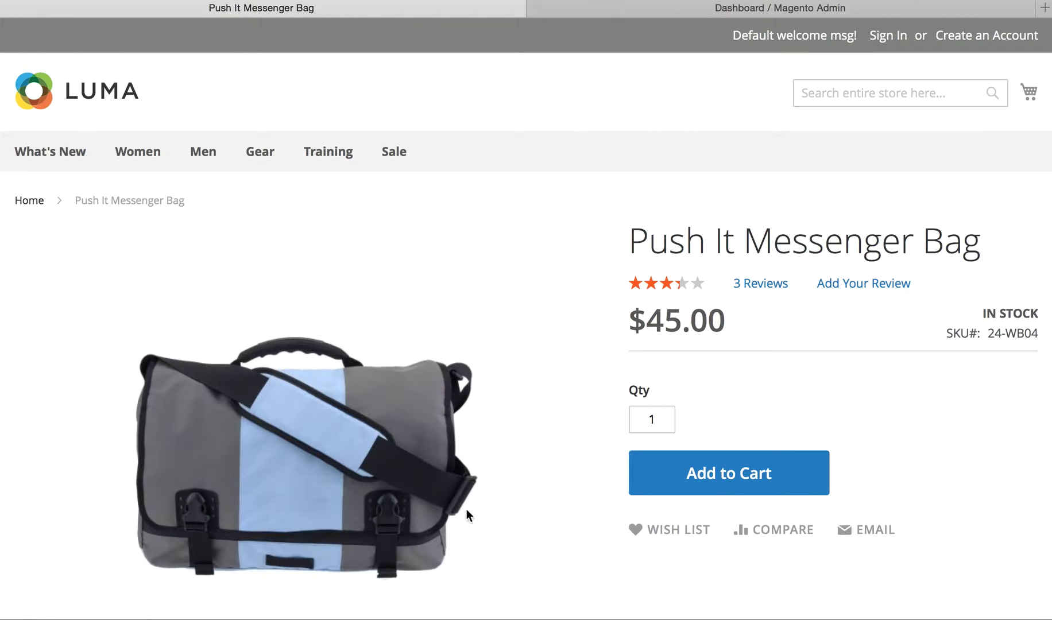
pyautogui.scroll(-4, 484, 445)
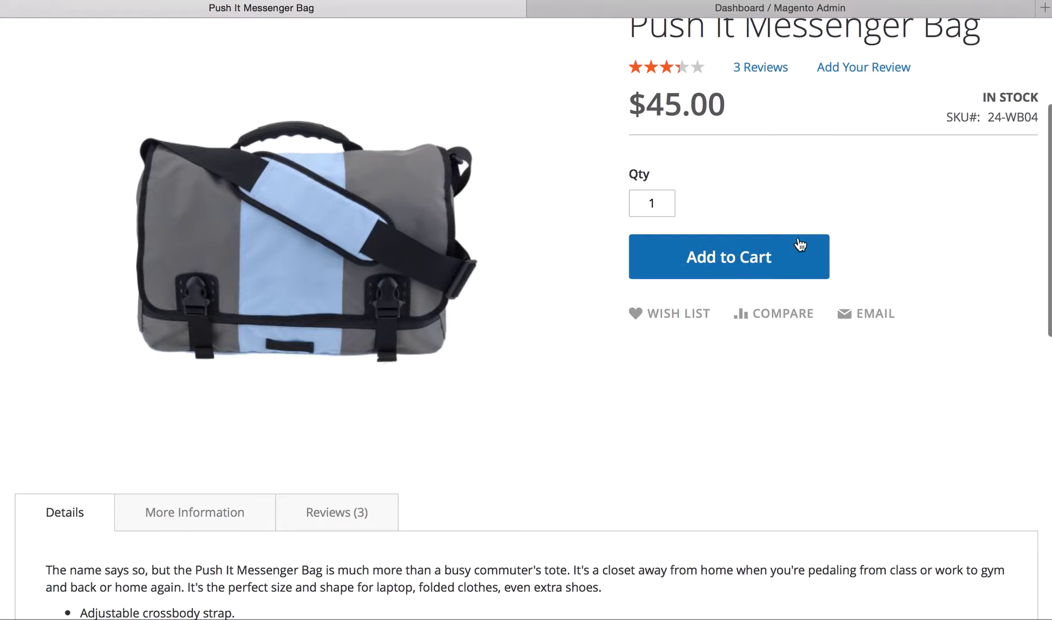
pyautogui.click(725, 258)
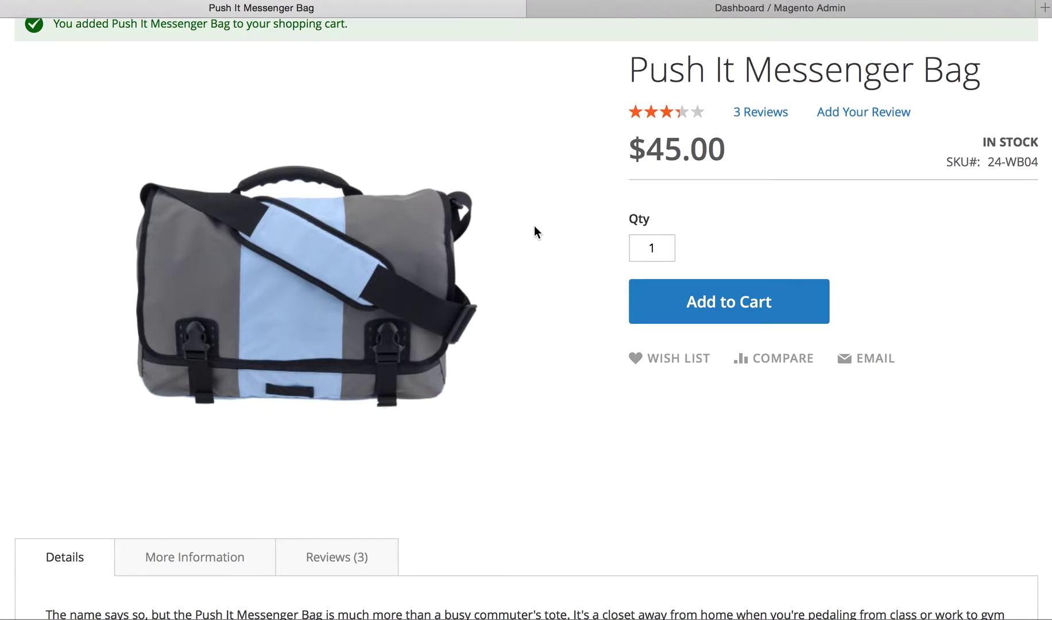
pyautogui.scroll(4, 643, 237)
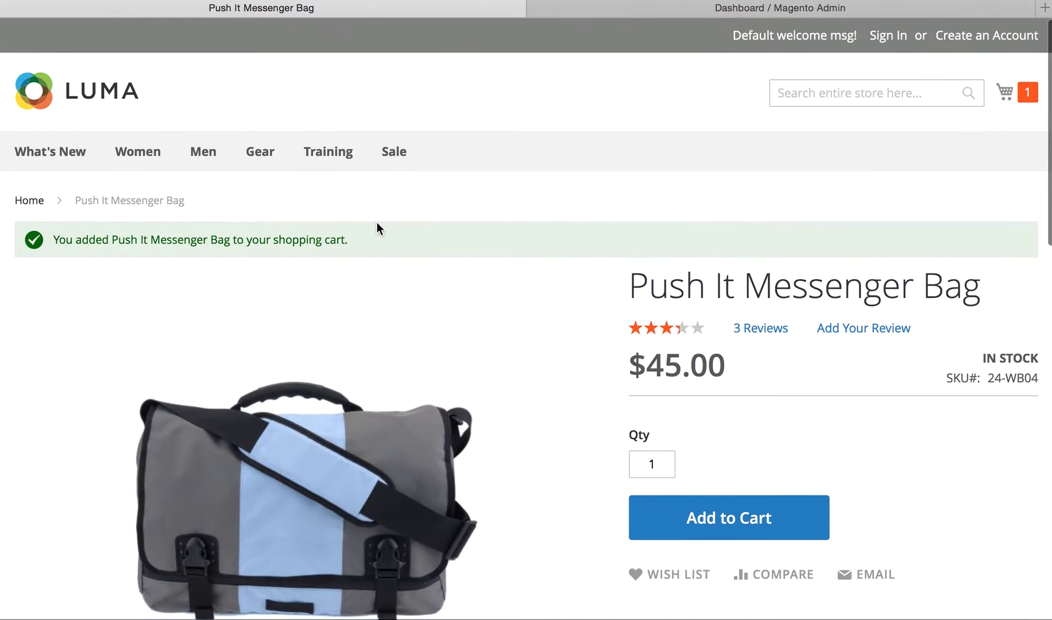
pyautogui.click(1027, 98)
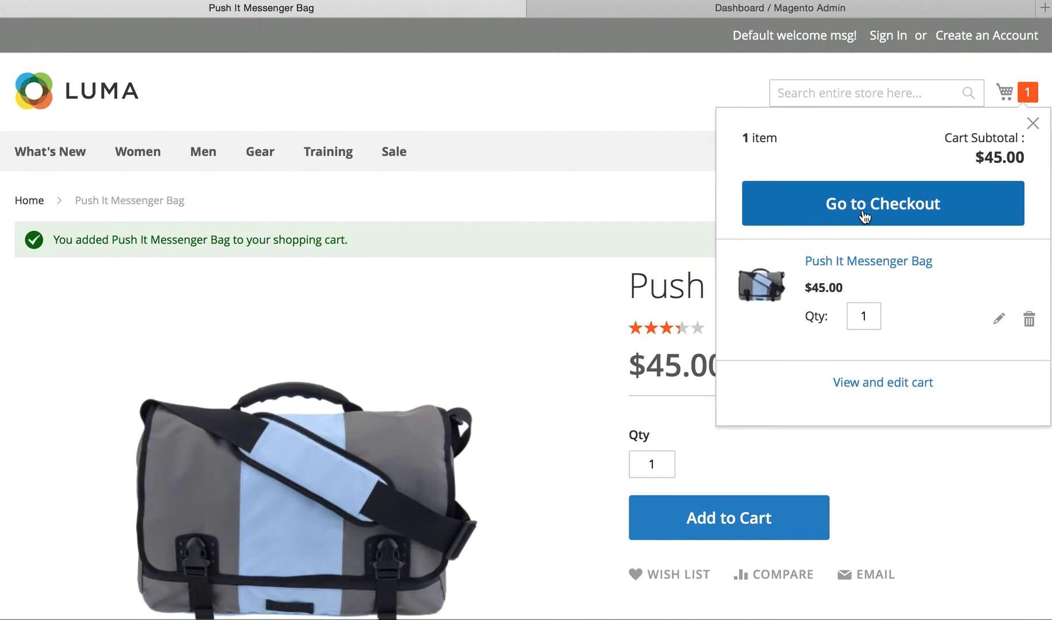
# Step: Go to checkout and enter the customer's e-mail address
pyautogui.click(862, 209)
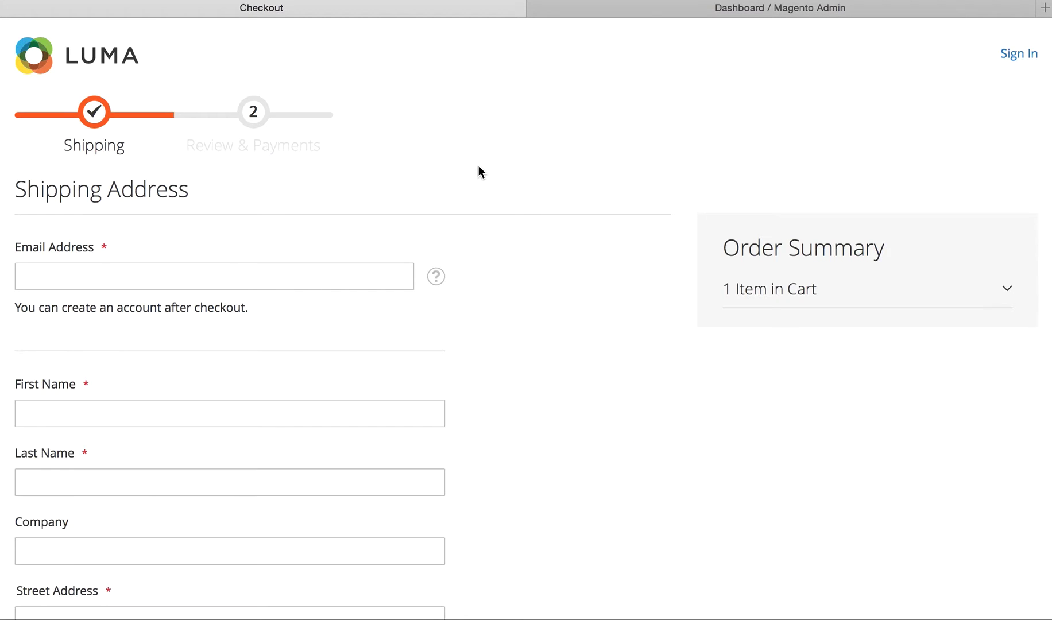
pyautogui.click(140, 284)
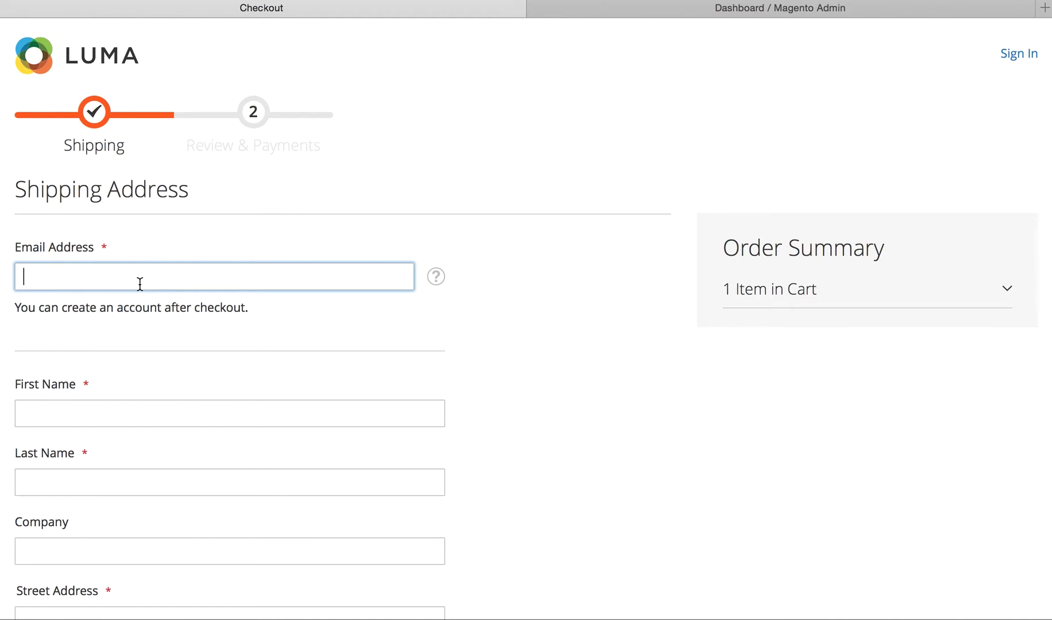
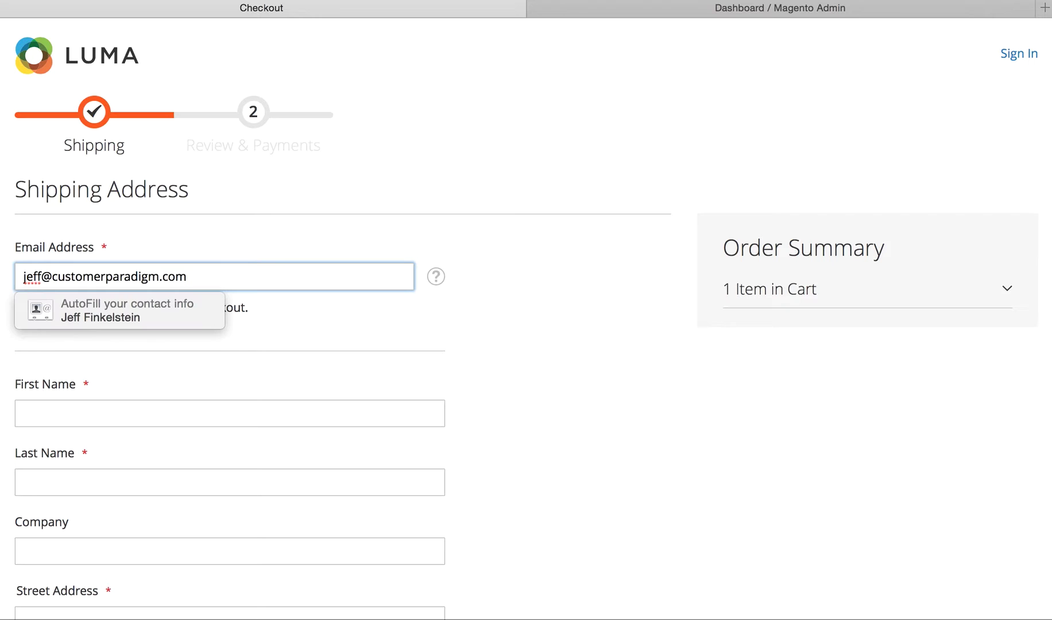
pyautogui.click(385, 328)
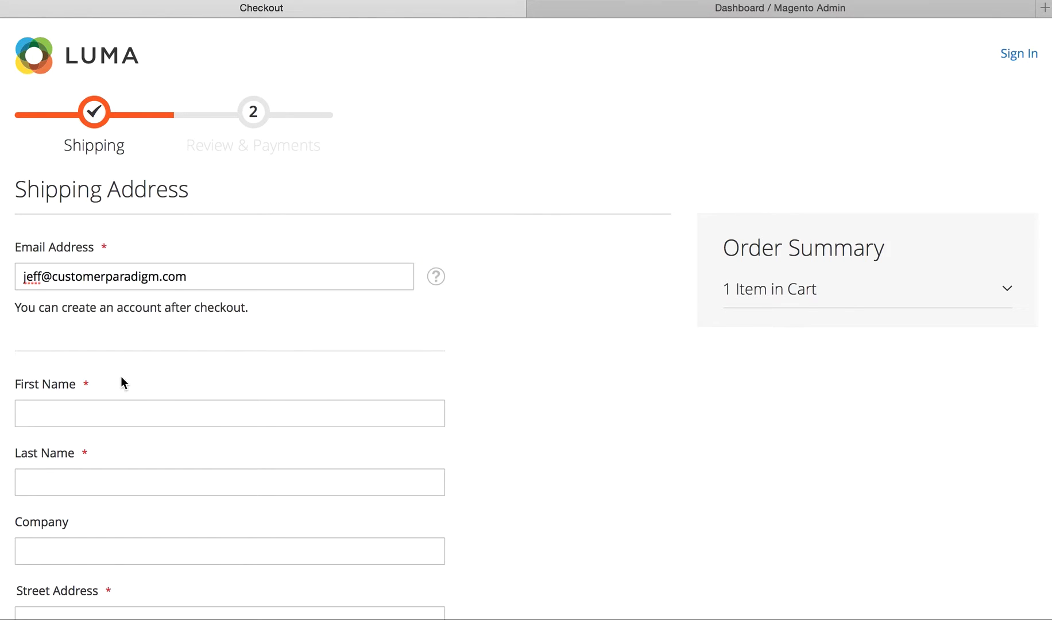
# Step: Autofill the first name, last name and Boulder, Colorado shipping address from the saved contact
pyautogui.click(94, 405)
pyautogui.press('Down')
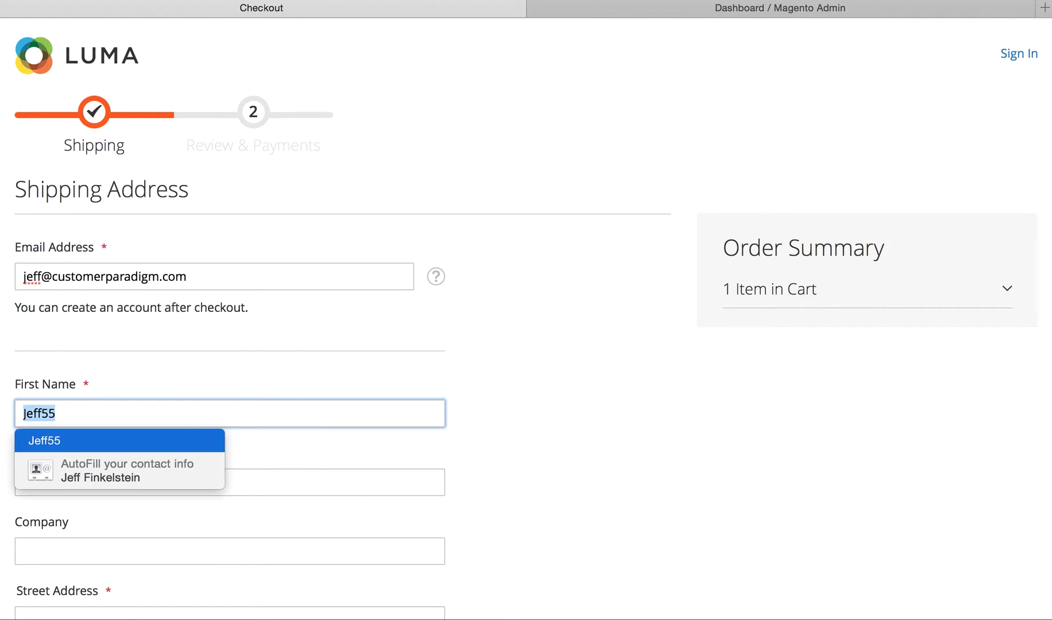
pyautogui.press('Return')
pyautogui.click(84, 482)
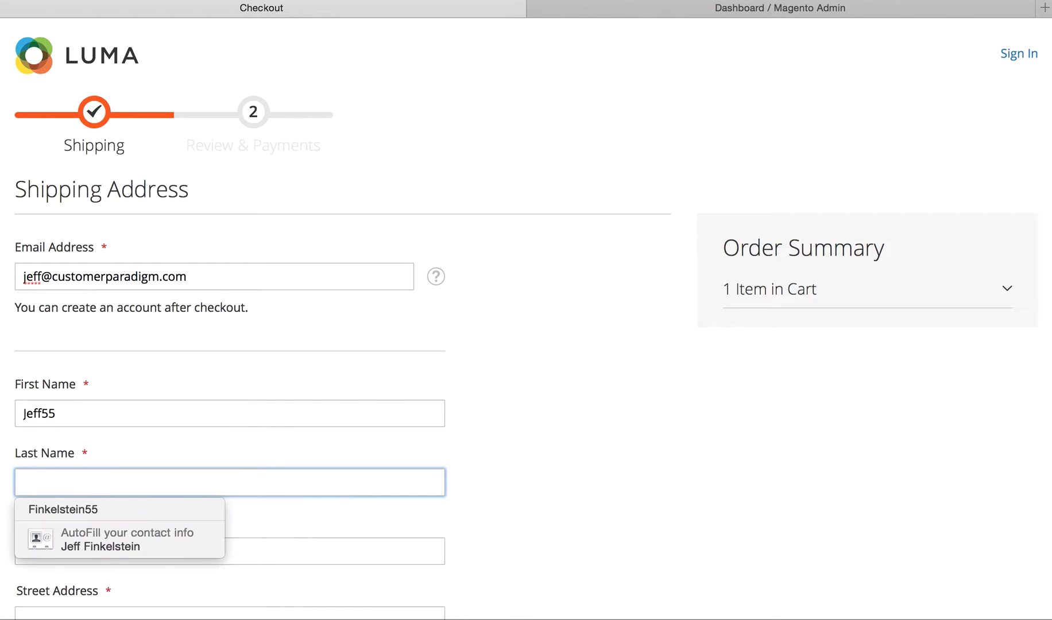
pyautogui.press('Down')
pyautogui.press('Down')
pyautogui.press('Return')
pyautogui.press('Return')
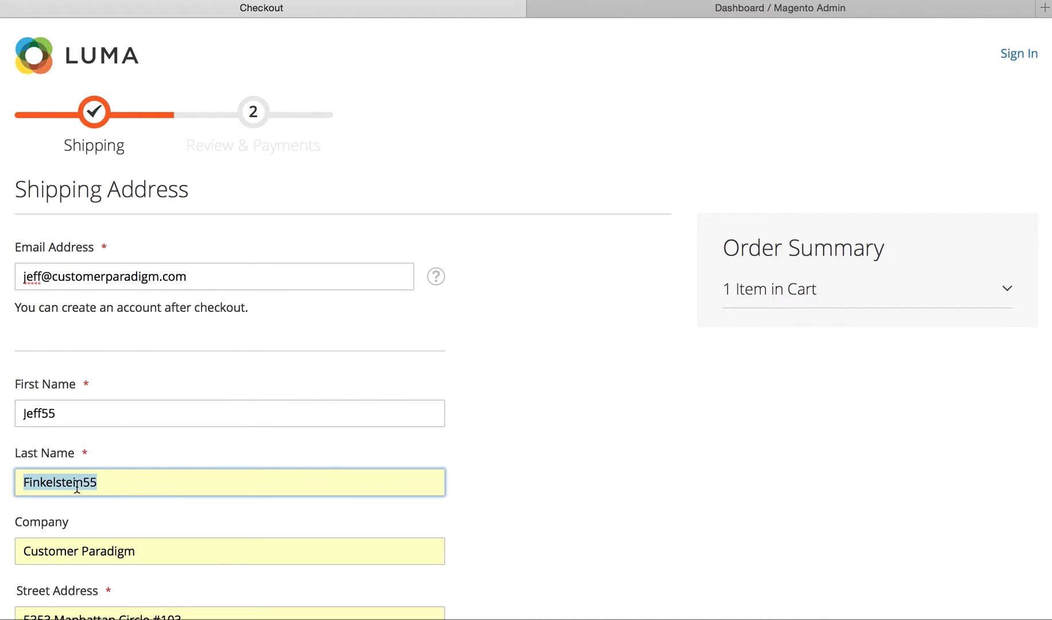
# Step: Choose the $5.00 Flat Rate shipping method and continue to Review & Payments
pyautogui.scroll(-6, 592, 500)
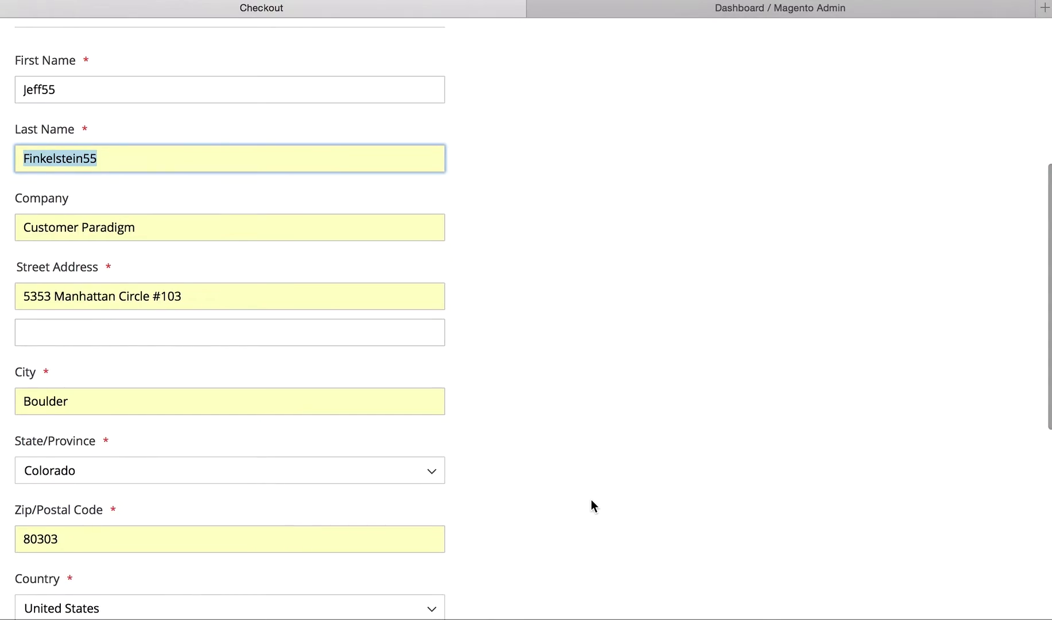
pyautogui.scroll(-5, 580, 484)
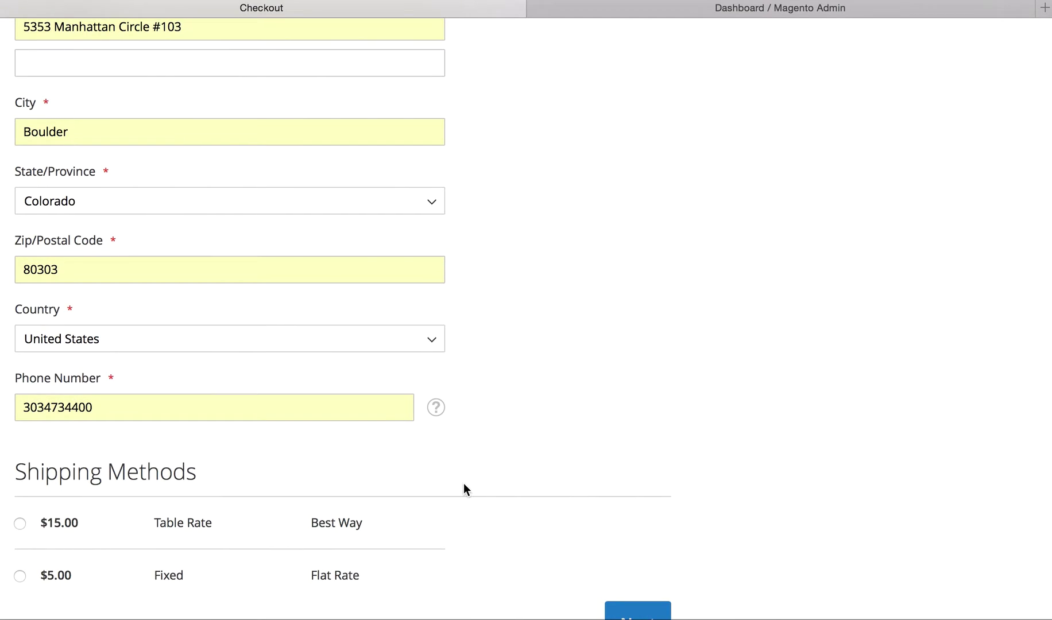
pyautogui.scroll(-2, 464, 484)
pyautogui.scroll(-1, 464, 488)
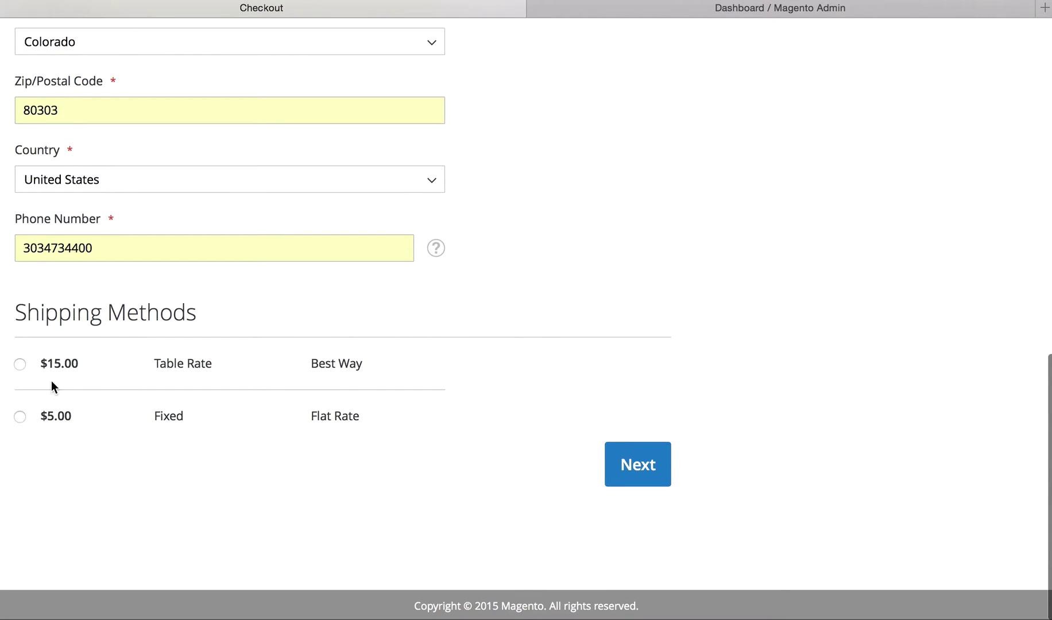
pyautogui.click(19, 418)
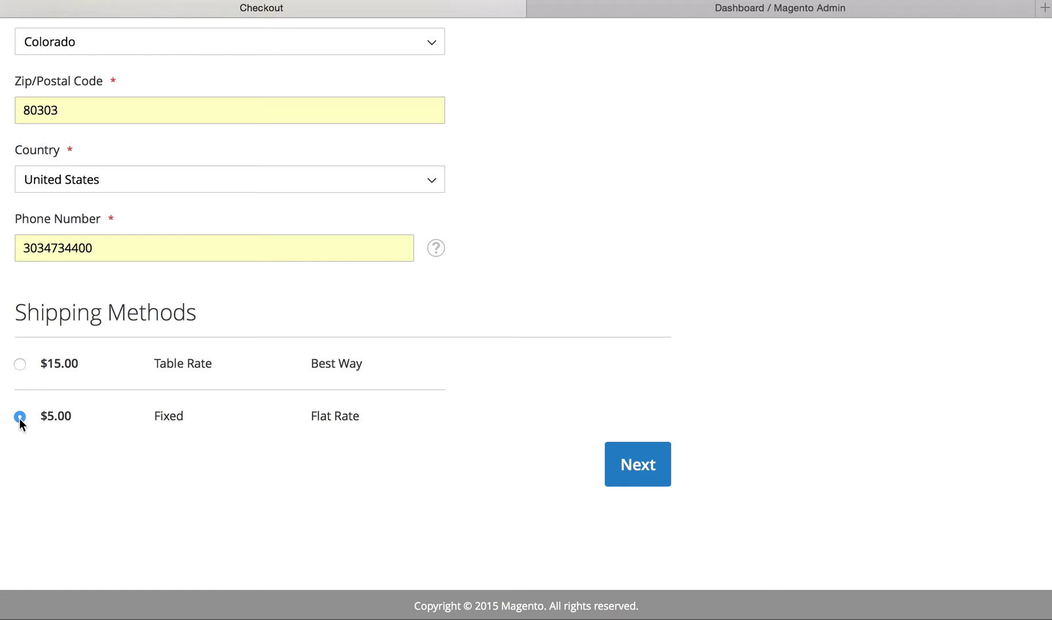
pyautogui.click(645, 465)
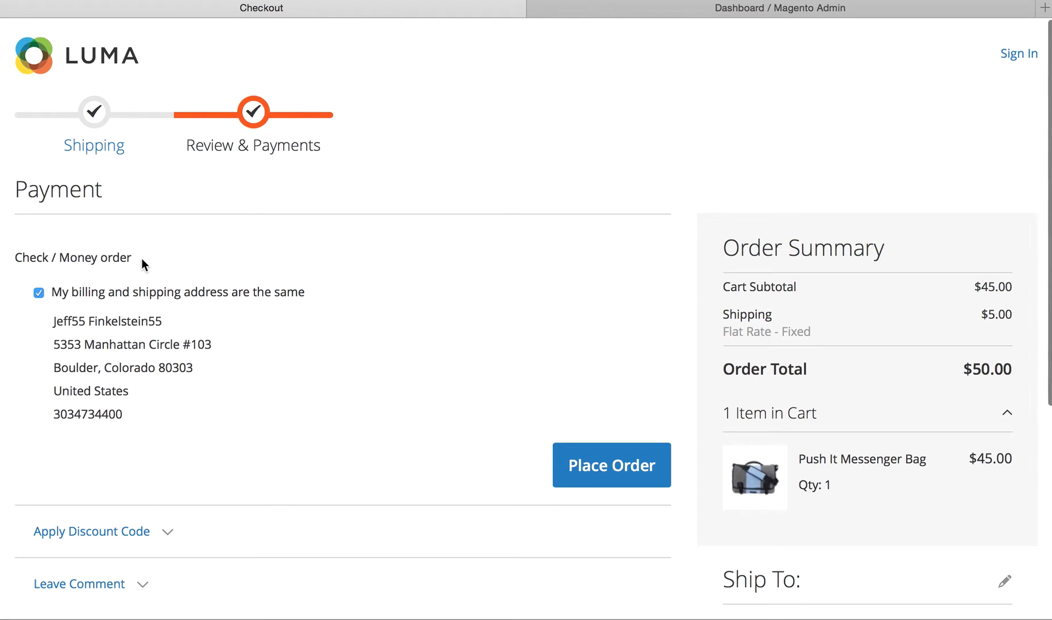
# Step: Expand the order comment box on the Review & Payments step
pyautogui.scroll(-4, 186, 439)
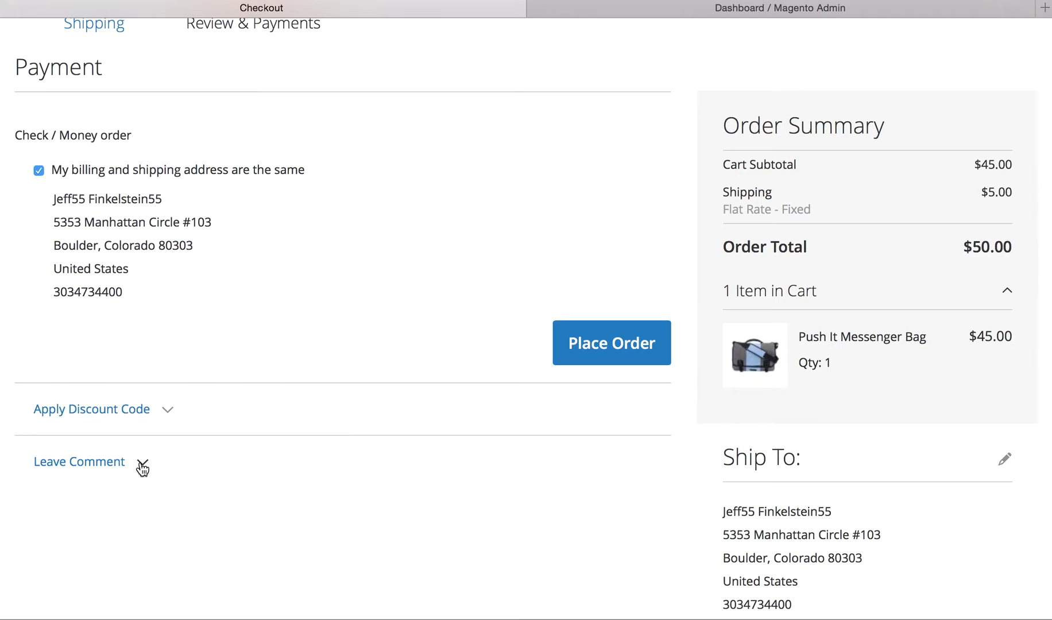
pyautogui.click(142, 466)
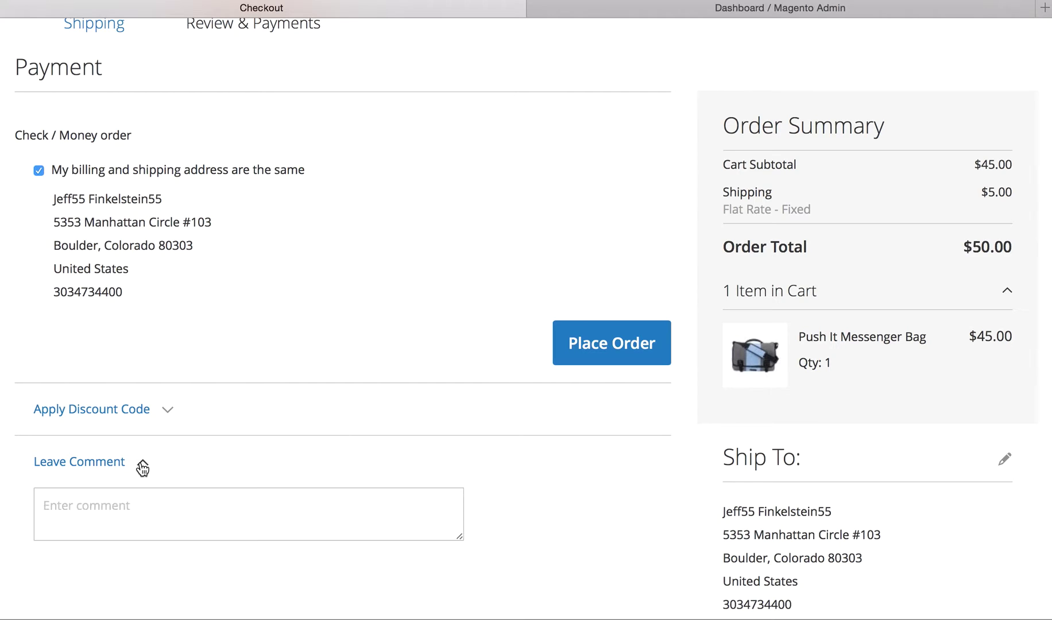
# Step: Enter a 'Test Comment' asking for quick shipping for a friend's birthday, and place the order
pyautogui.click(127, 513)
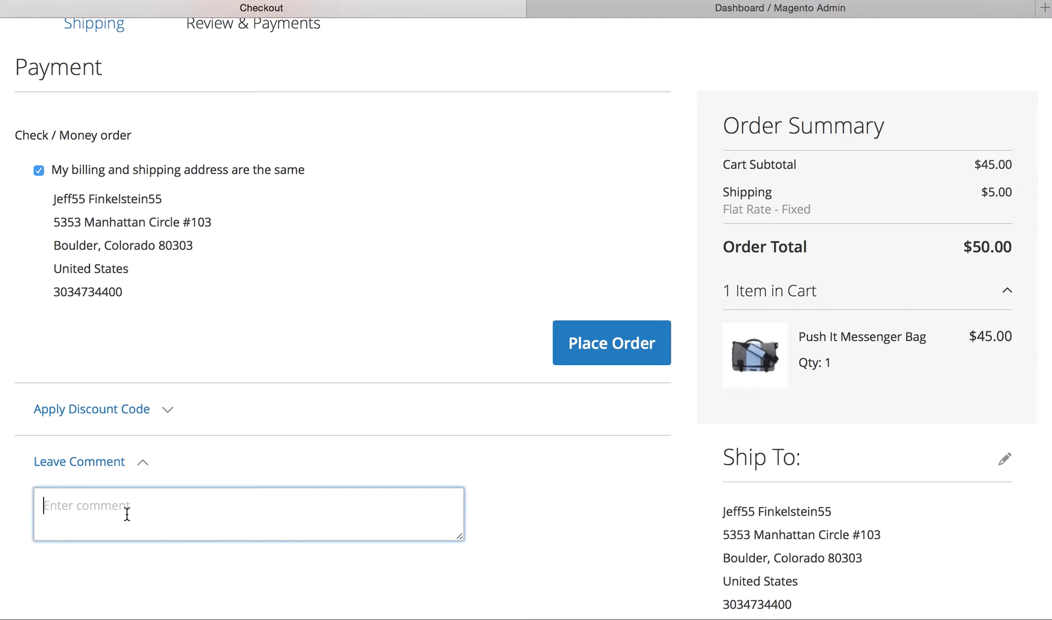
pyautogui.write("Test Comment - I'd like to ")
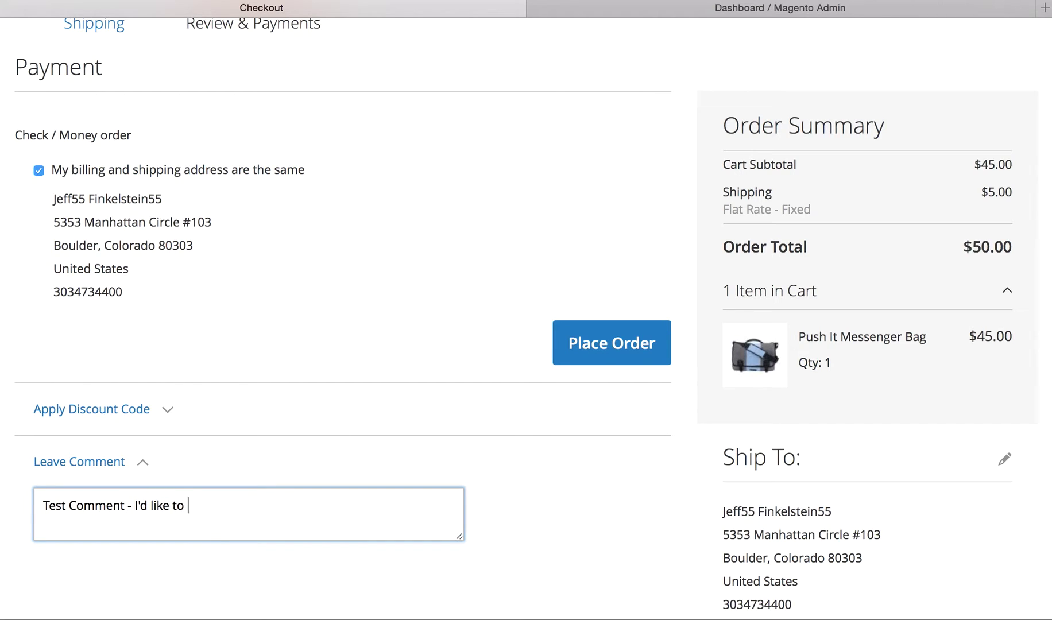
pyautogui.write('make sure that this is ')
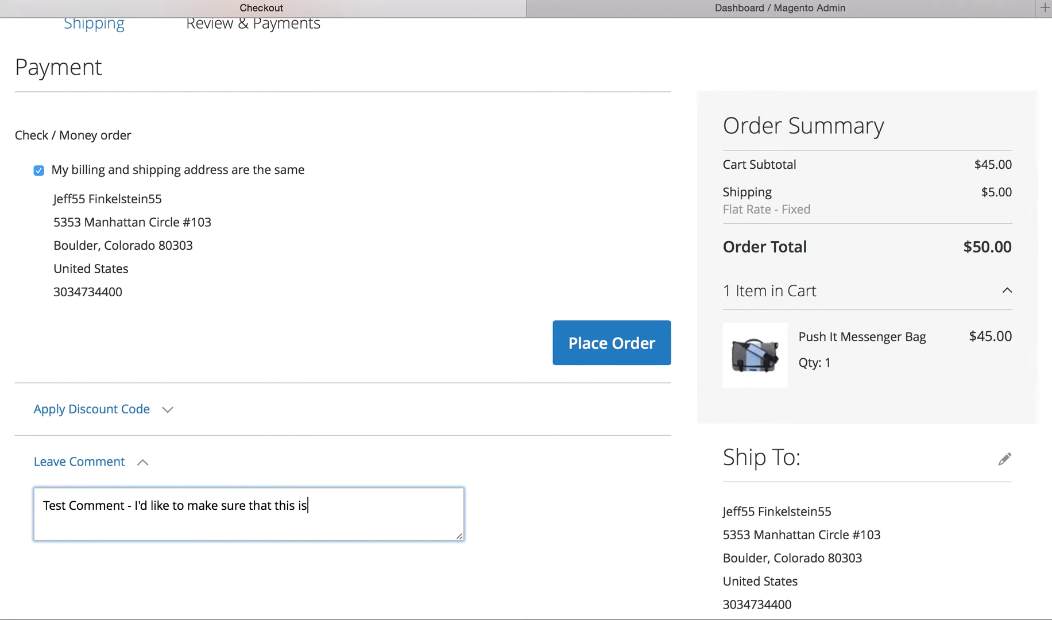
pyautogui.write('ready and will be shipped so')
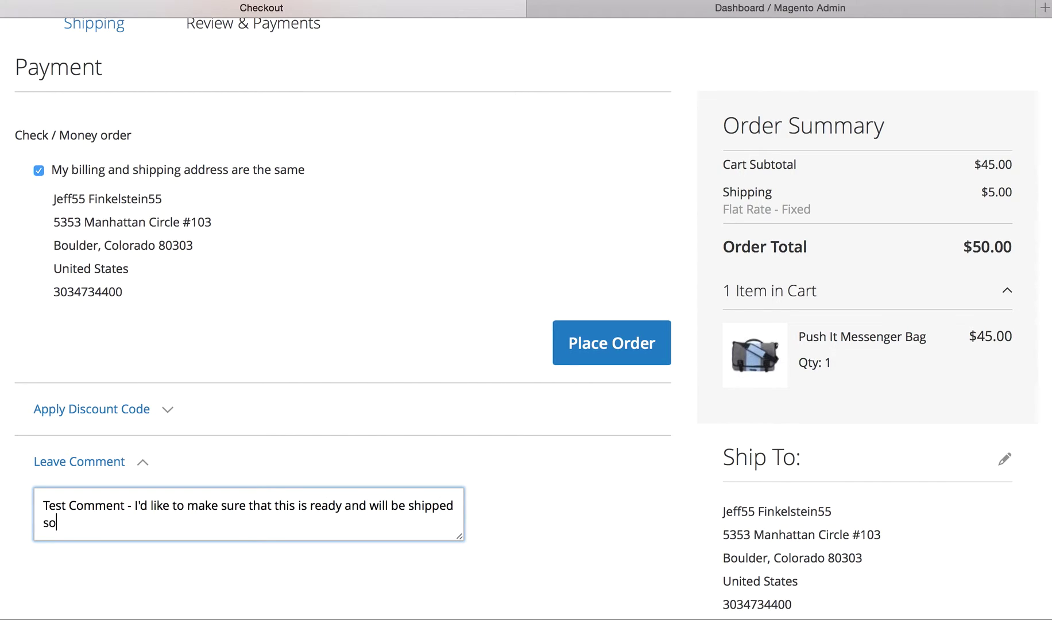
pyautogui.write("on, for my friend's birthday.")
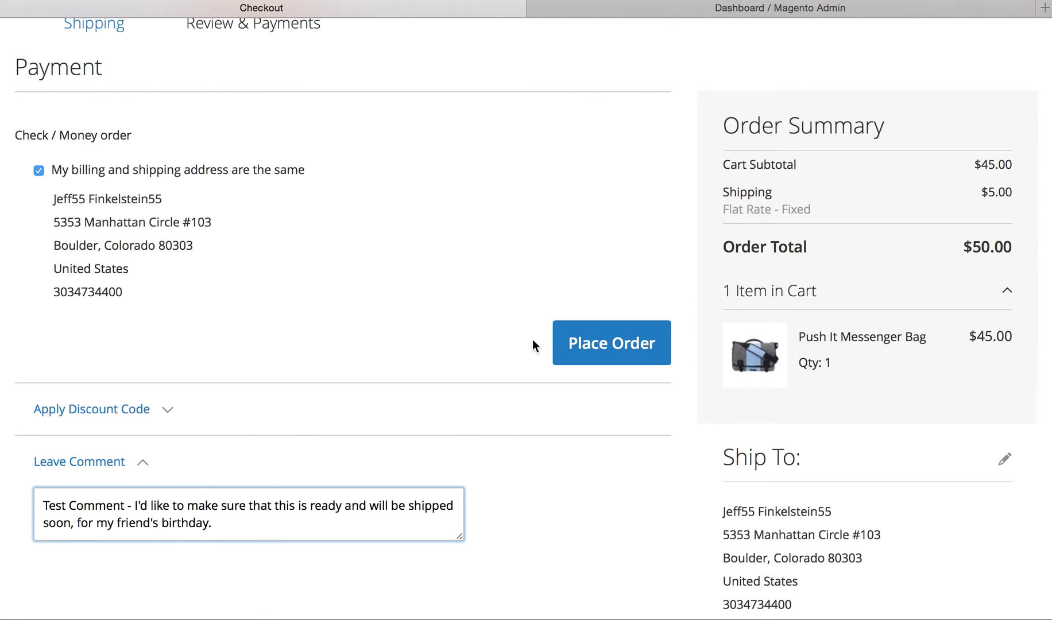
pyautogui.click(615, 343)
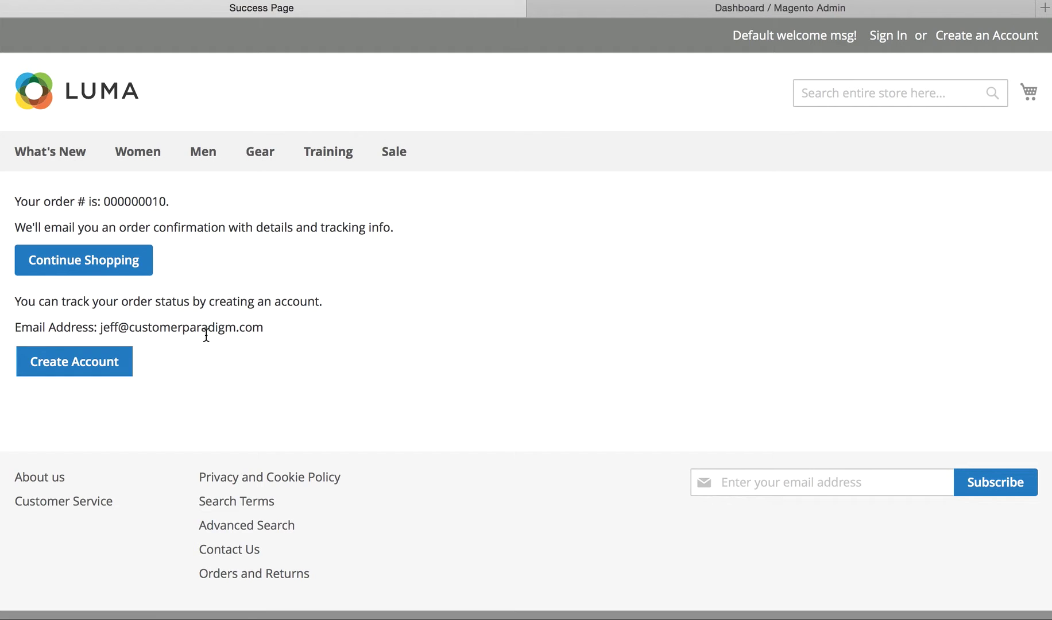
# Step: Request a customer account from the order success page, then switch to the Magento Admin dashboard
pyautogui.click(98, 364)
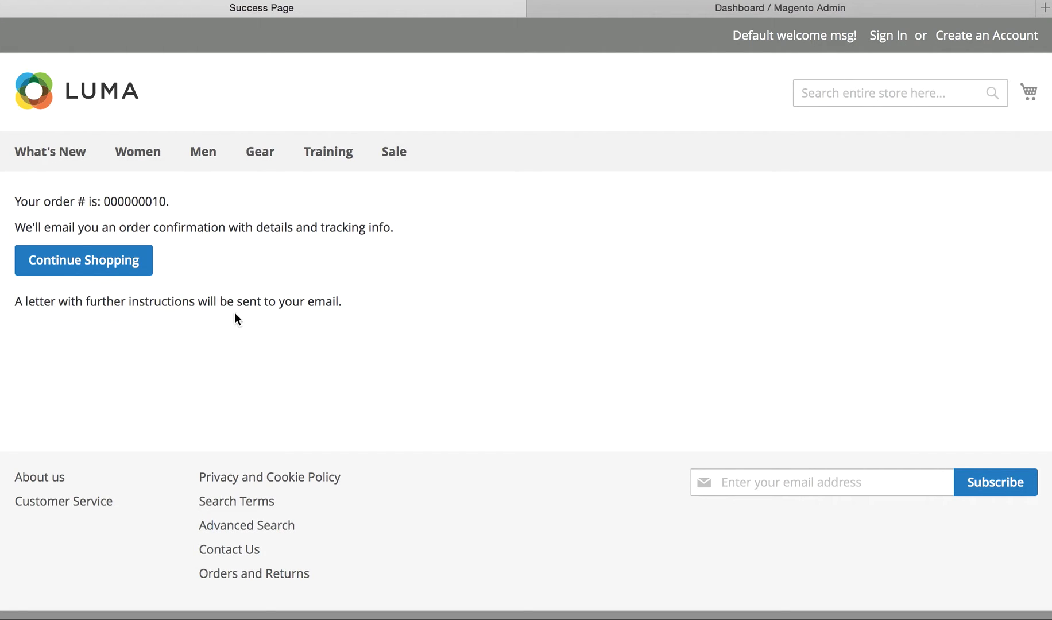
pyautogui.click(682, 9)
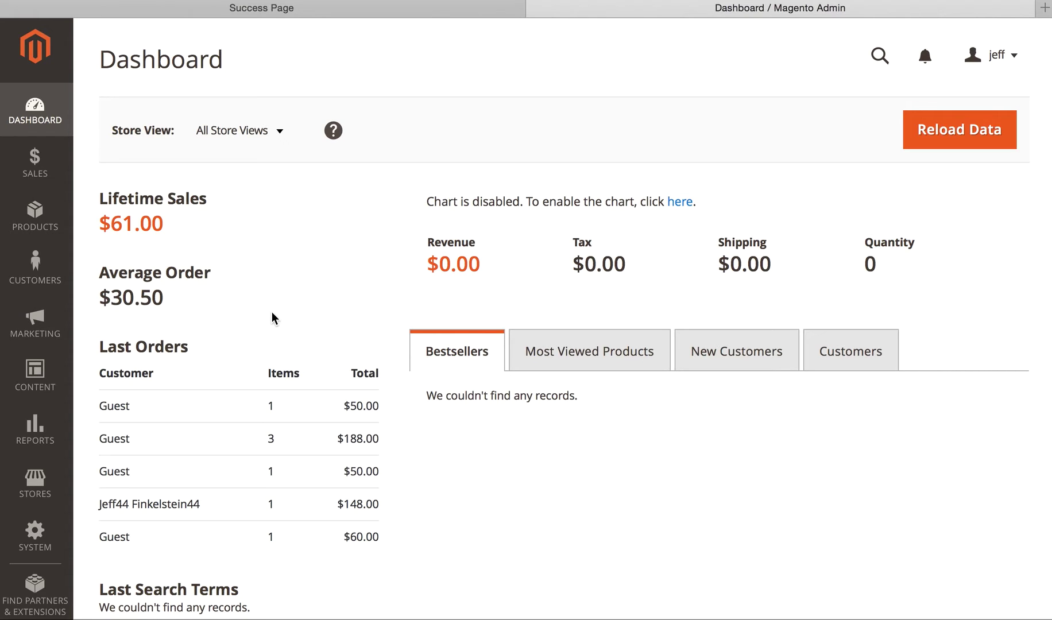
# Step: Open Sales > Orders in the admin to show the orders grid
pyautogui.click(35, 166)
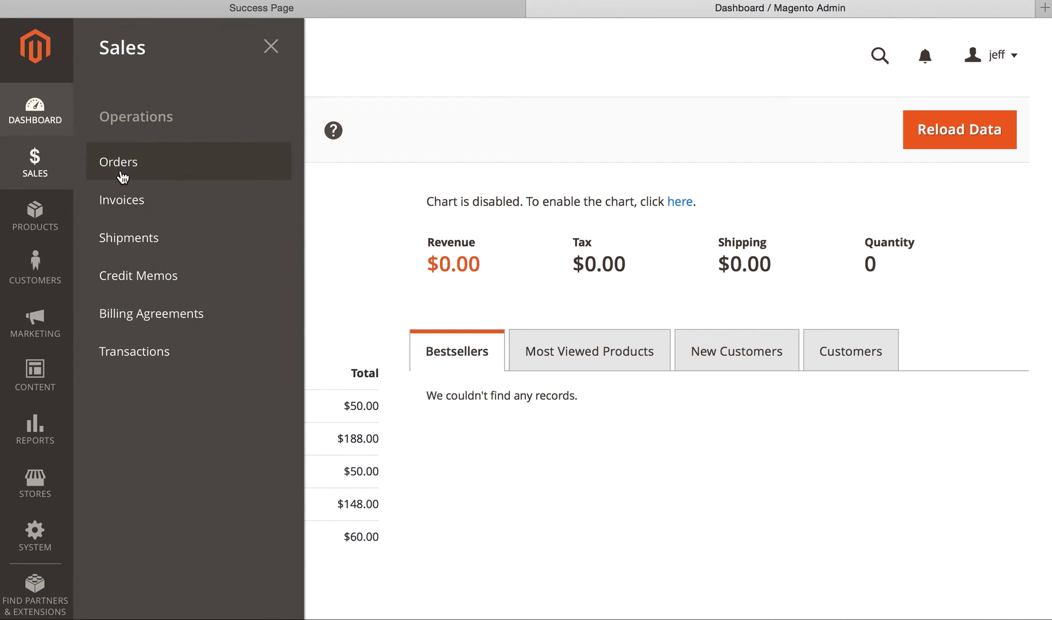
pyautogui.click(127, 164)
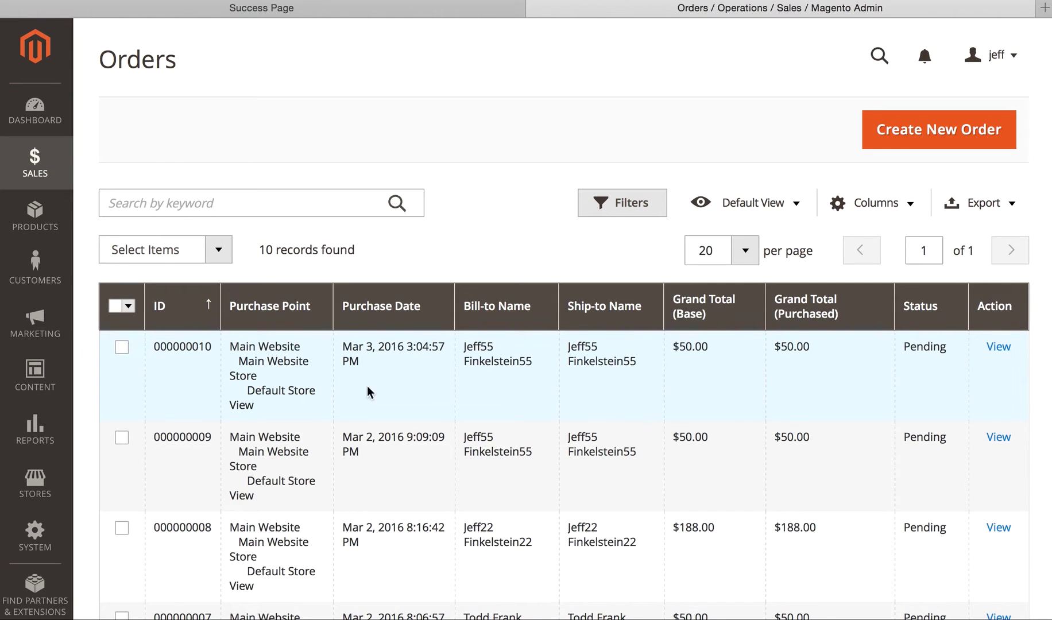
# Step: Open order #000000010 and highlight the birthday shipping comment in its order notes
pyautogui.click(998, 347)
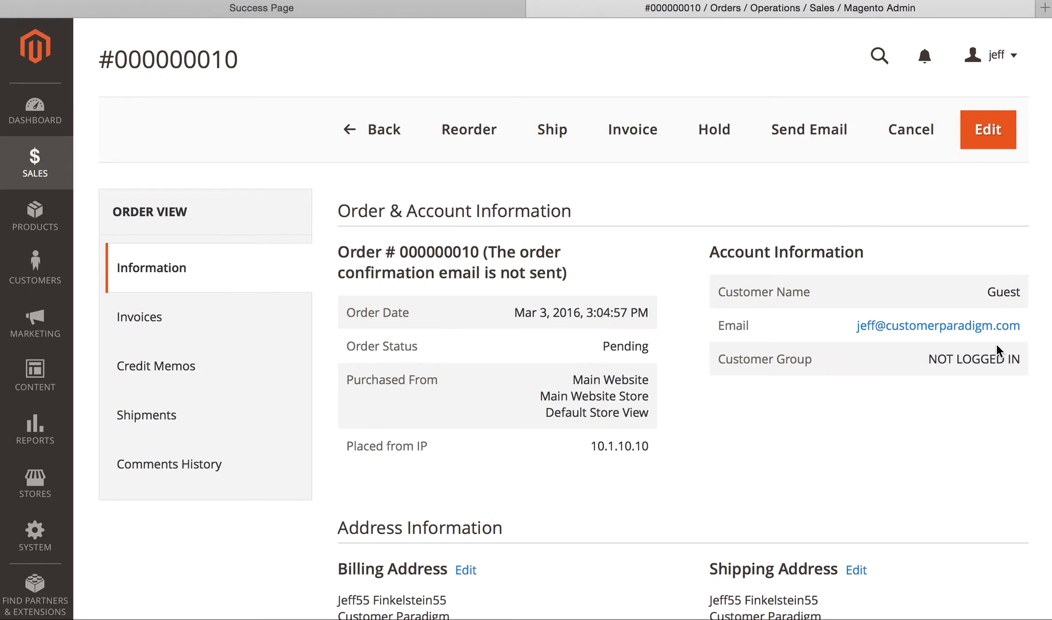
pyautogui.scroll(-20, 519, 441)
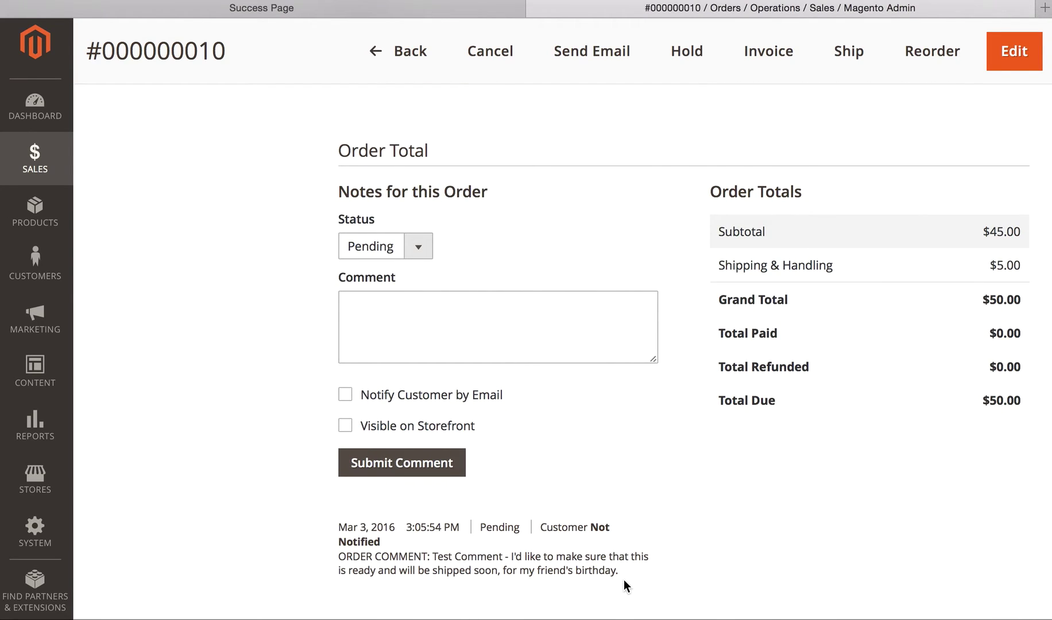
pyautogui.moveTo(625, 585); pyautogui.dragTo(337, 531)
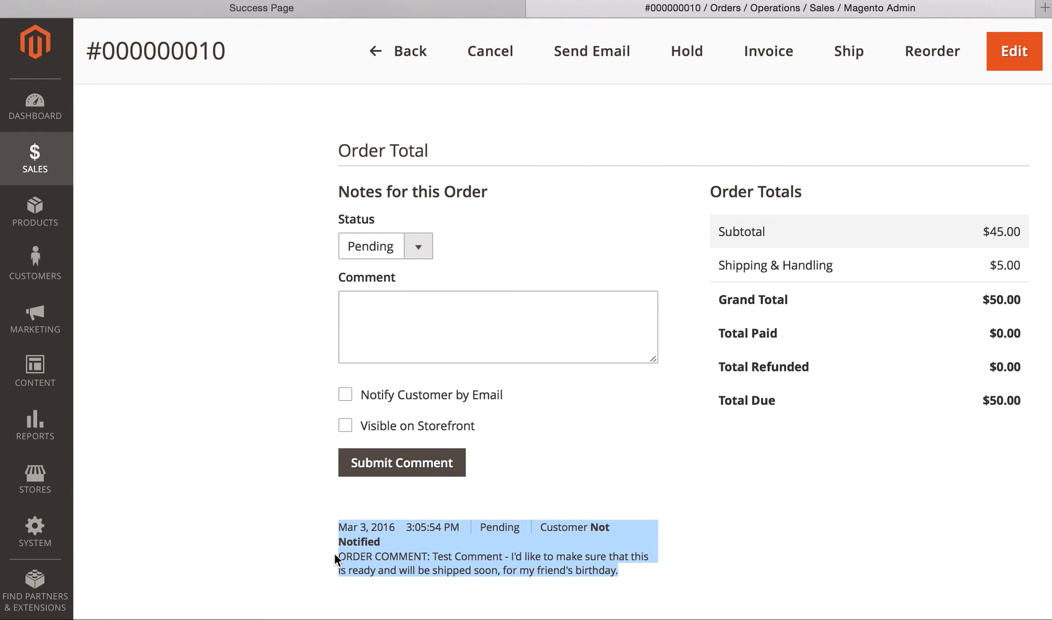
pyautogui.click(549, 572)
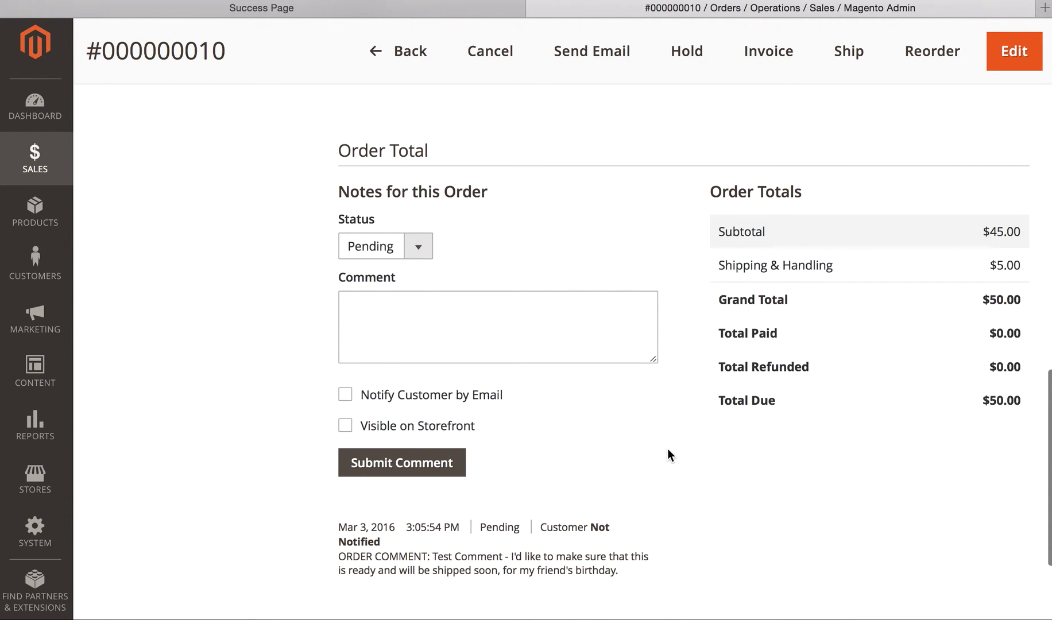
# Step: Show the order's Comments History with the customer's birthday shipping request
pyautogui.scroll(3, 667, 454)
pyautogui.scroll(1, 668, 449)
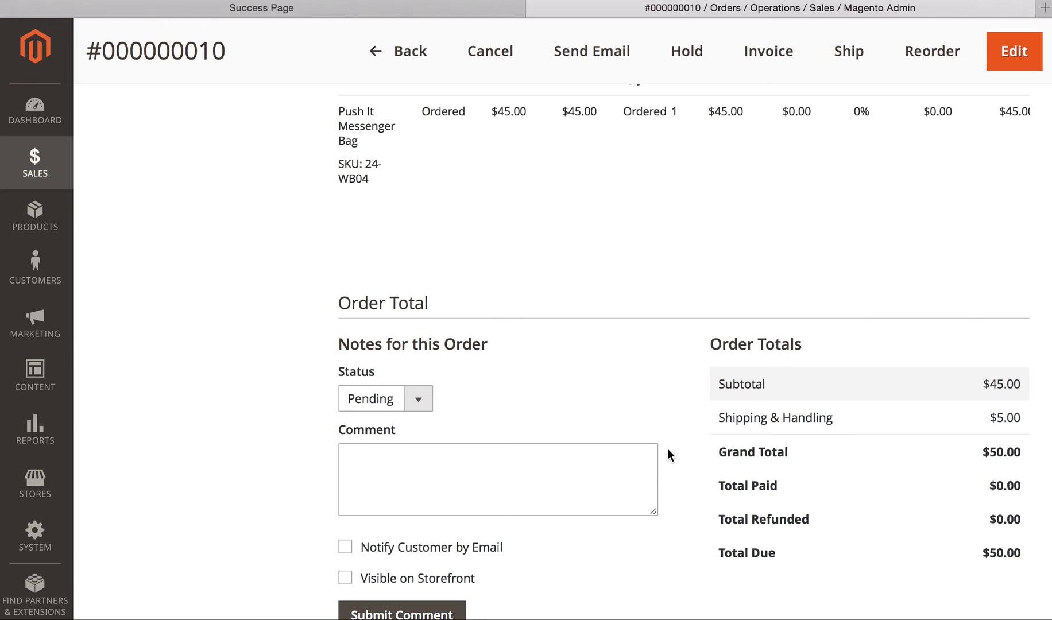
pyautogui.scroll(10, 669, 358)
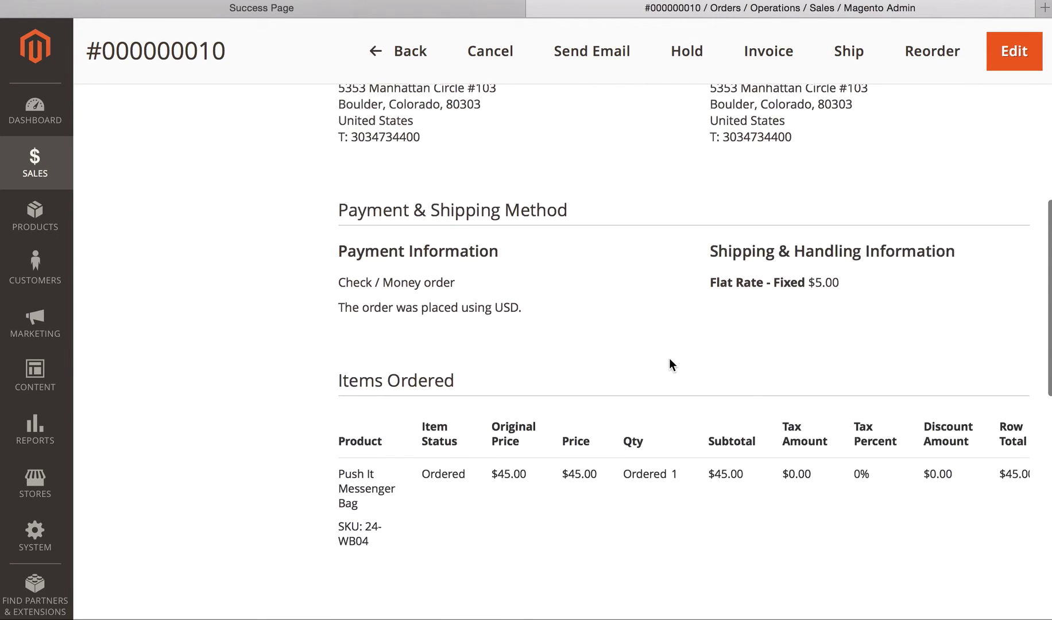
pyautogui.scroll(6, 669, 357)
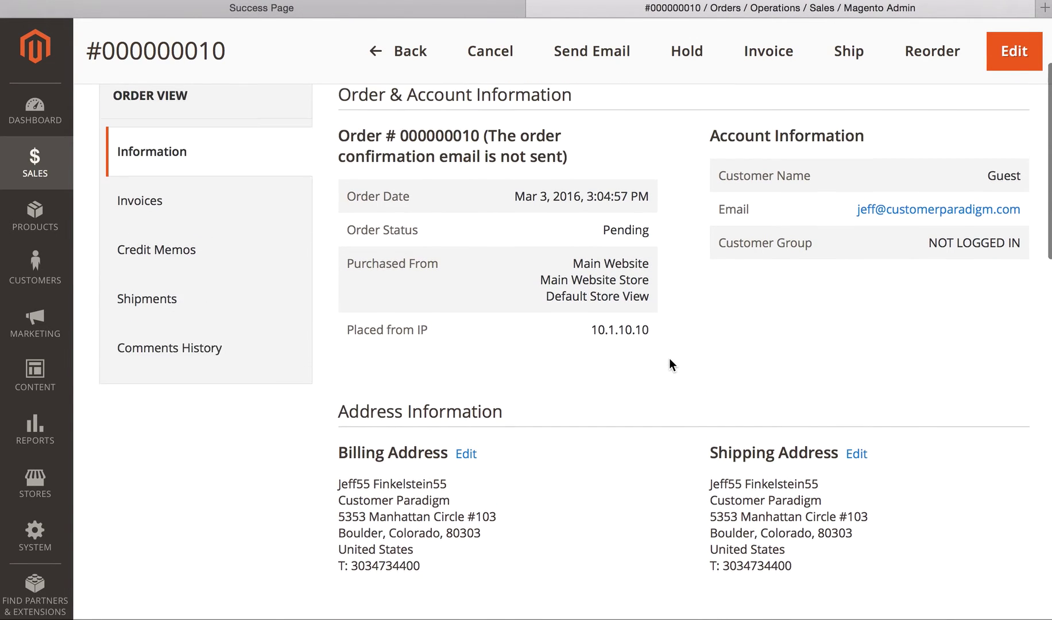
pyautogui.click(188, 356)
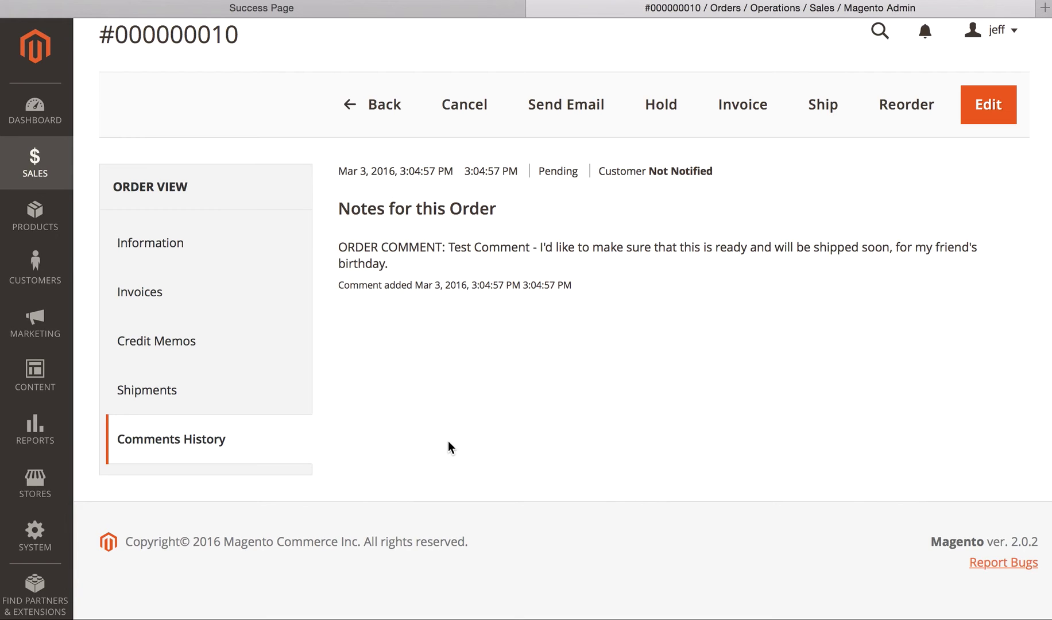
pyautogui.click(291, 9)
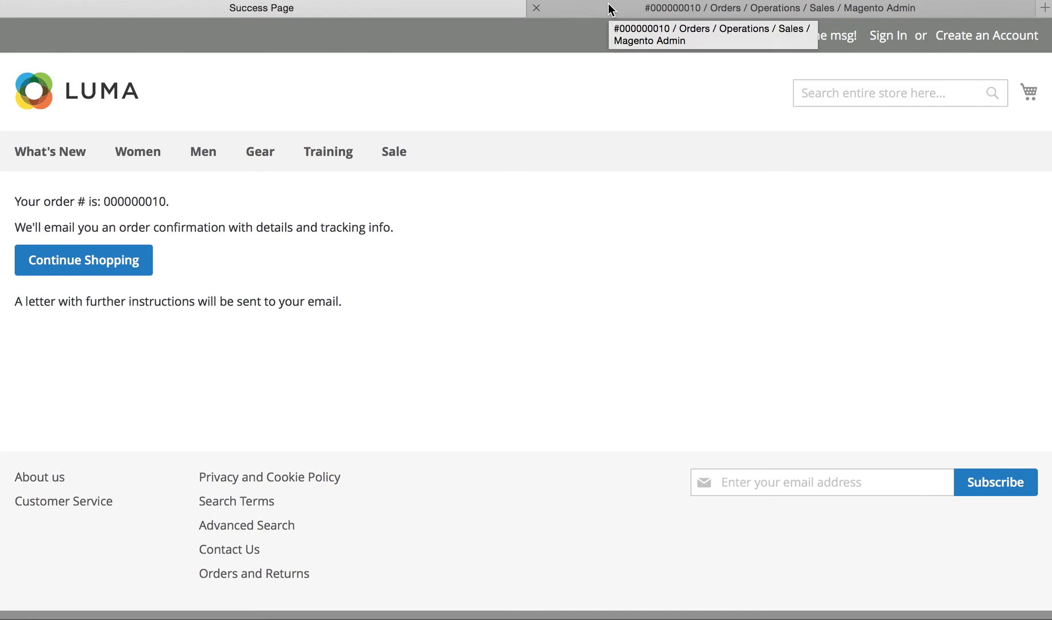
pyautogui.click(608, 9)
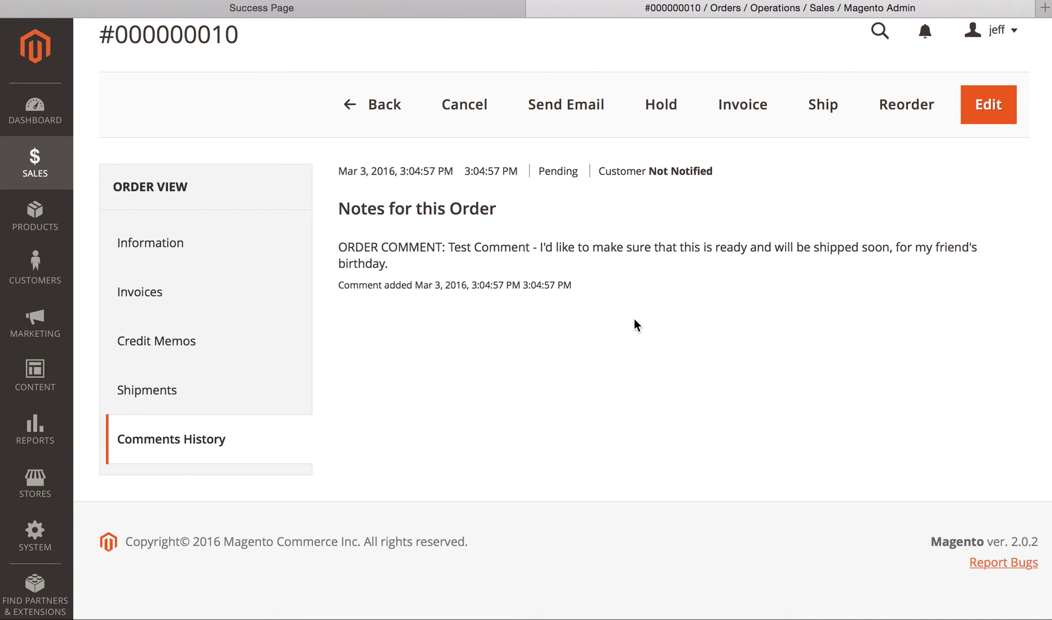
pyautogui.click(180, 247)
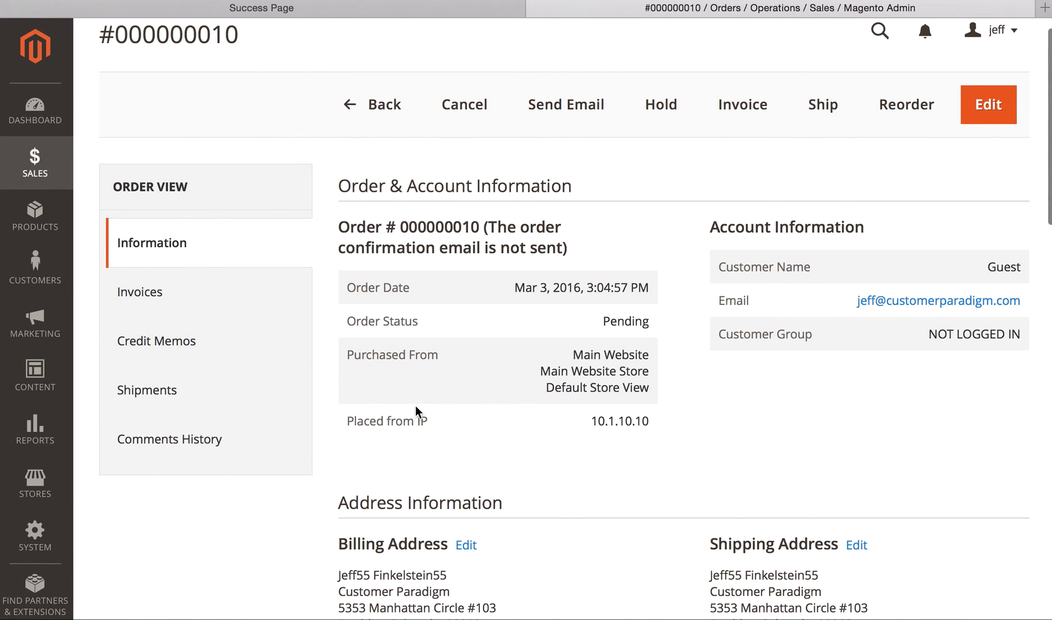
# Step: Scroll order #000000010 down to Notes for this Order showing the birthday shipping comment
pyautogui.scroll(-5, 503, 450)
pyautogui.scroll(-15, 504, 451)
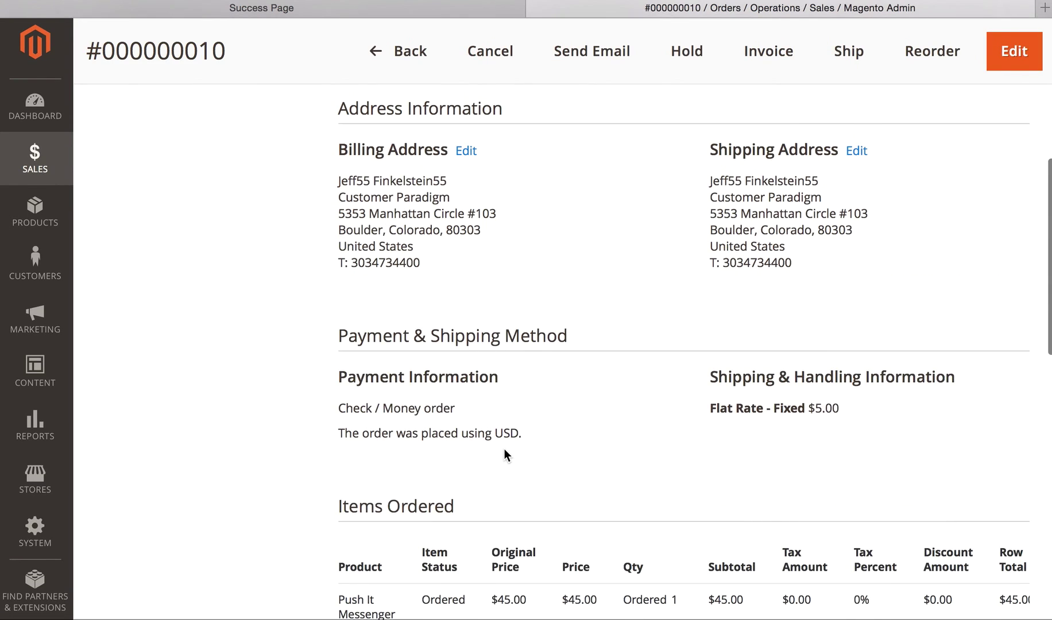
pyautogui.scroll(-3, 504, 455)
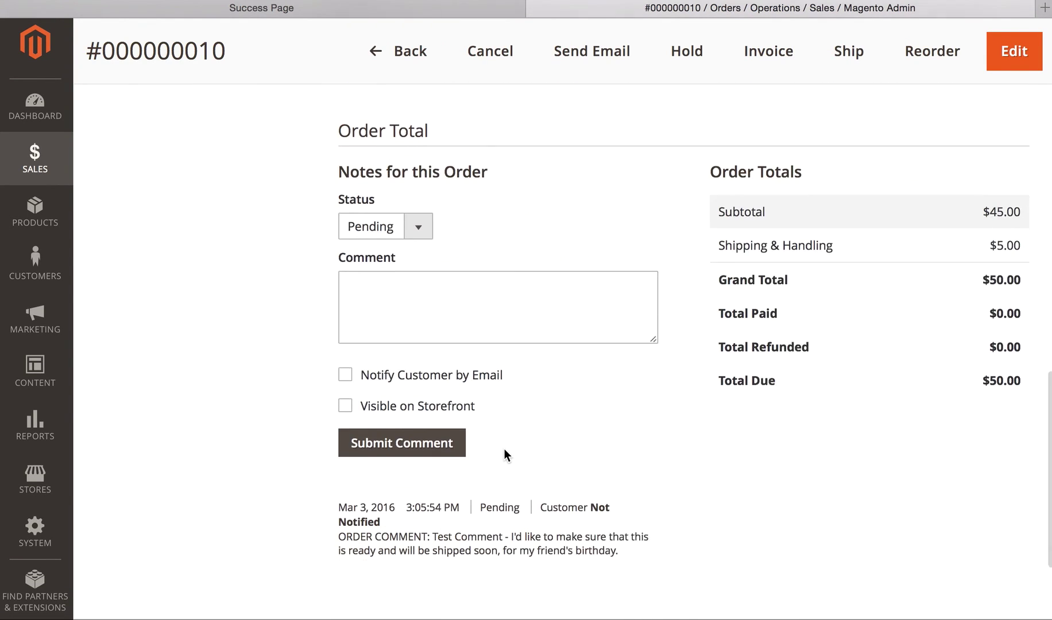